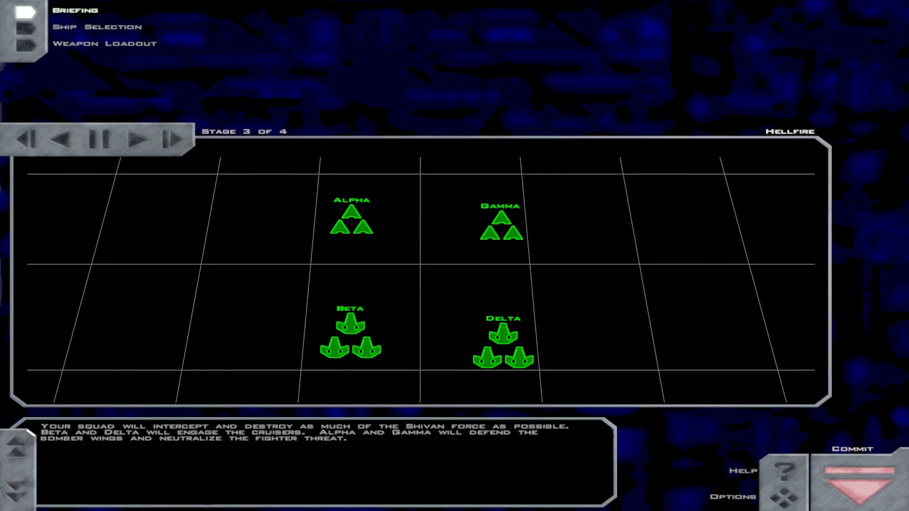
# - Advance the Hellfire briefing to Stage 4 of 4, listing the primary and secondary objectives
pyautogui.press('Right')
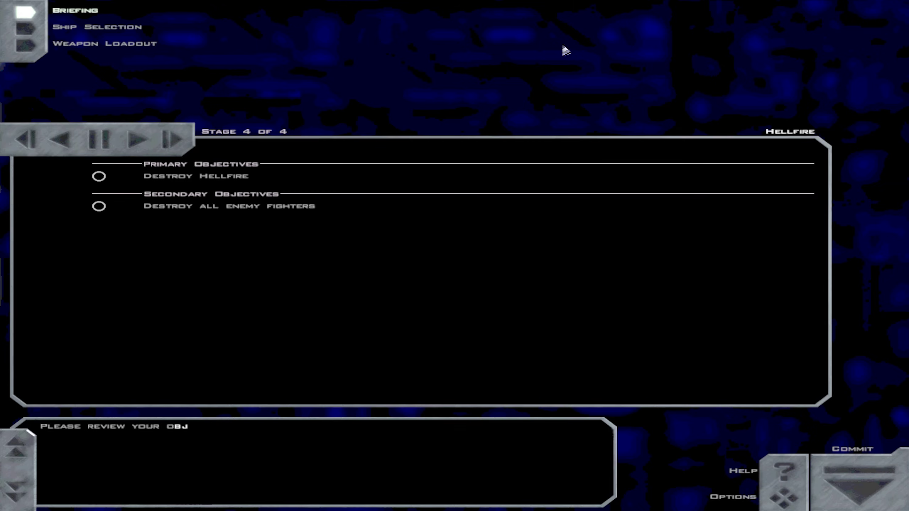
# - Launch the mission, target Arjuna 2, and fight from the cockpit view
pyautogui.hotkey('ctrl', 'Return')
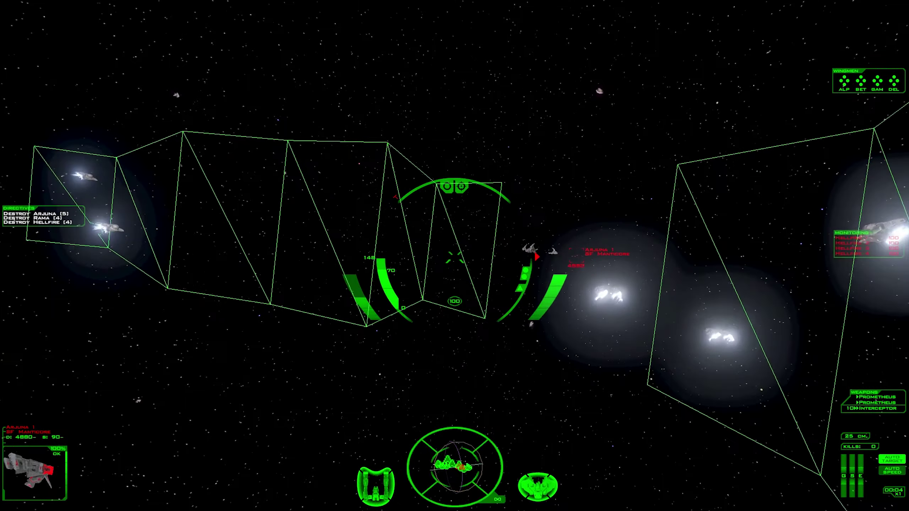
pyautogui.press('h')
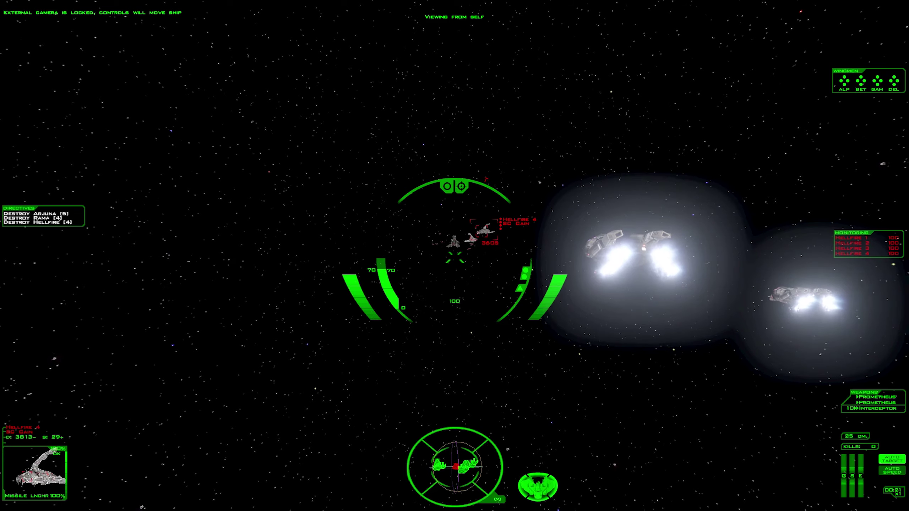
pyautogui.press('KP_Enter')
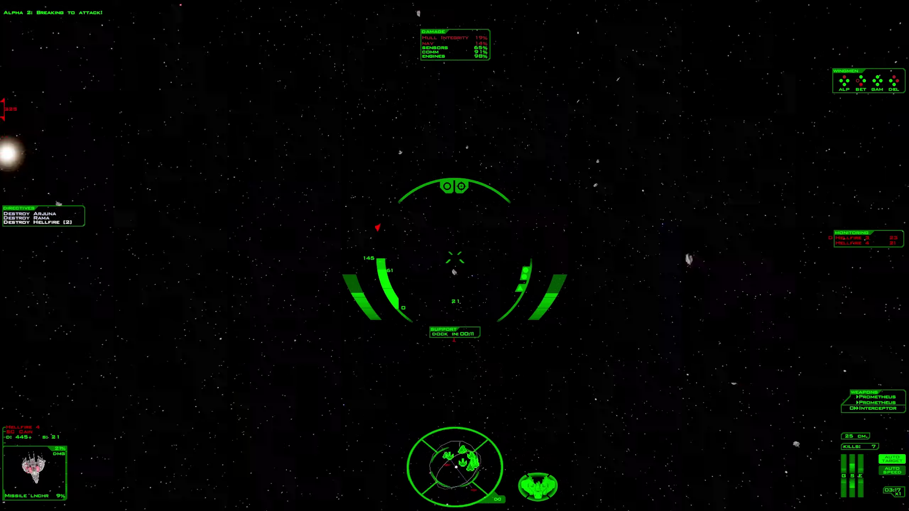
# - Target bomber Hellfire 3, order wingmen to attack it, and briefly run time at 4x
pyautogui.press('KP_0')
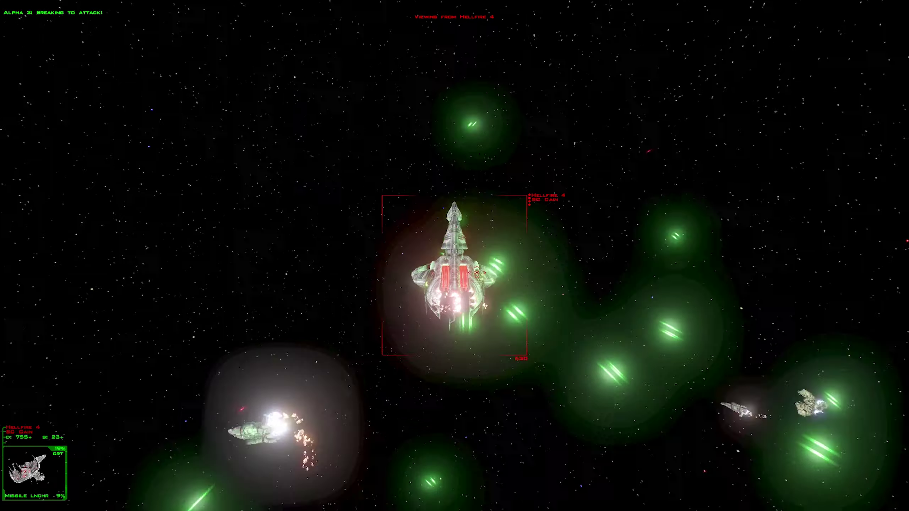
pyautogui.press('KP_0')
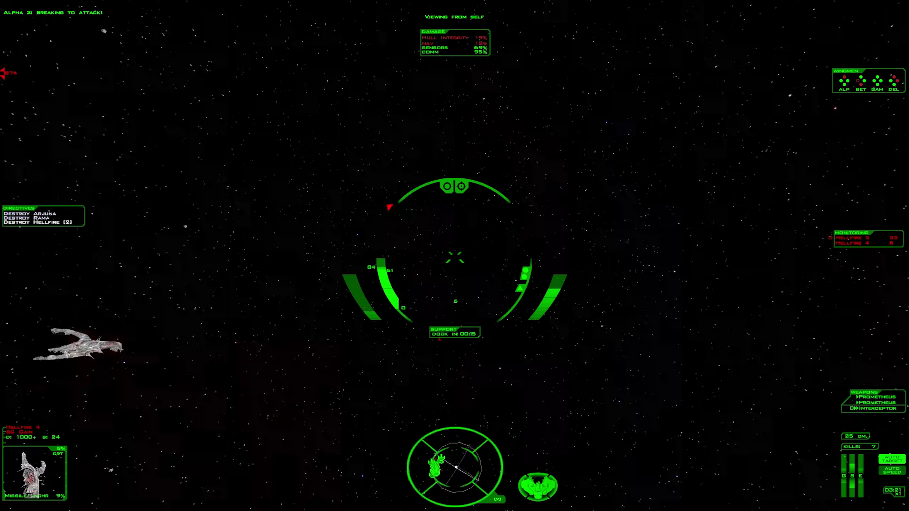
pyautogui.press('c')
pyautogui.press('3')
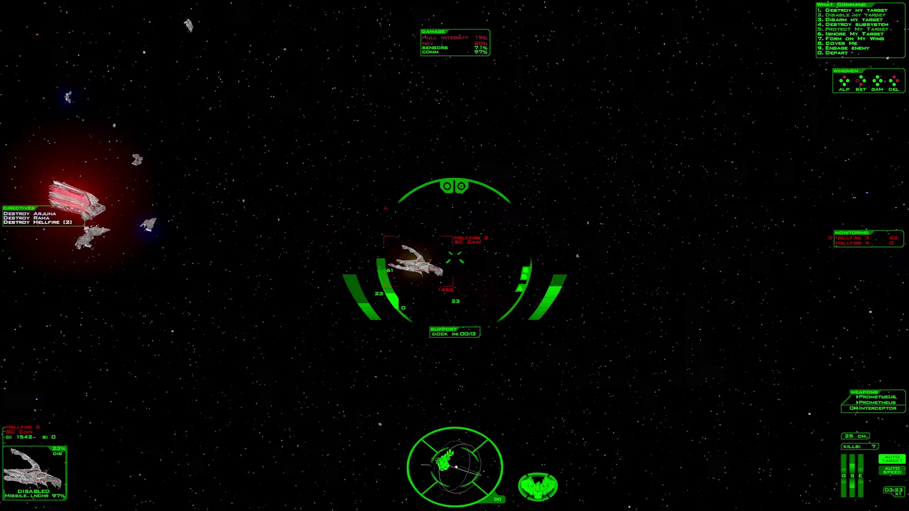
pyautogui.press('1')
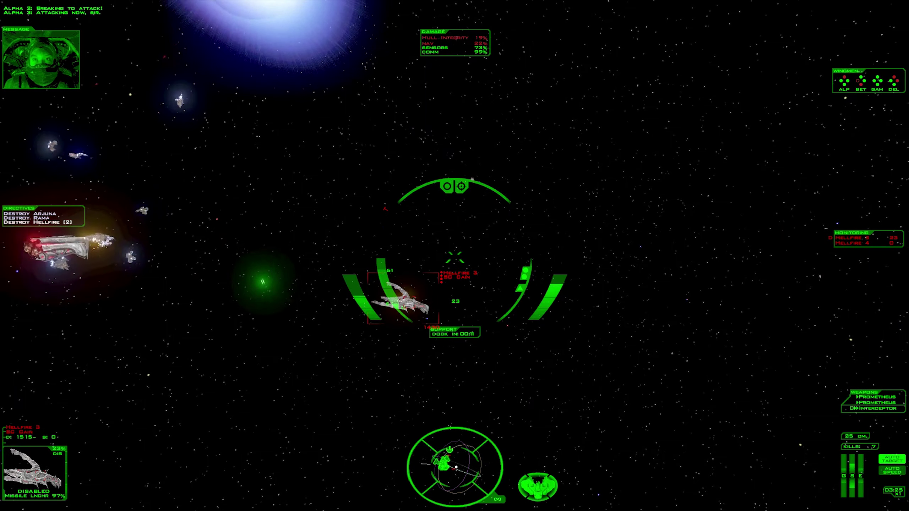
pyautogui.hotkey('shift', '.')
pyautogui.hotkey('shift', '.')
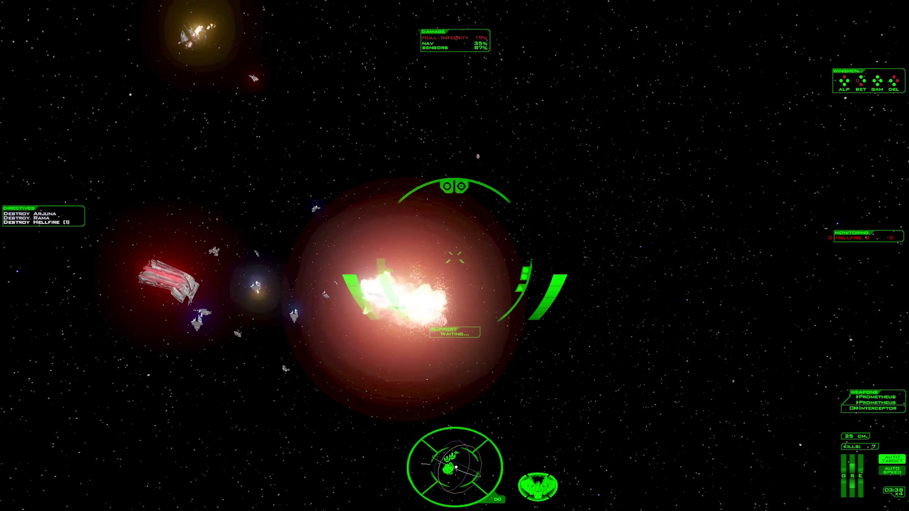
pyautogui.hotkey('shift', ',')
pyautogui.hotkey('shift', ',')
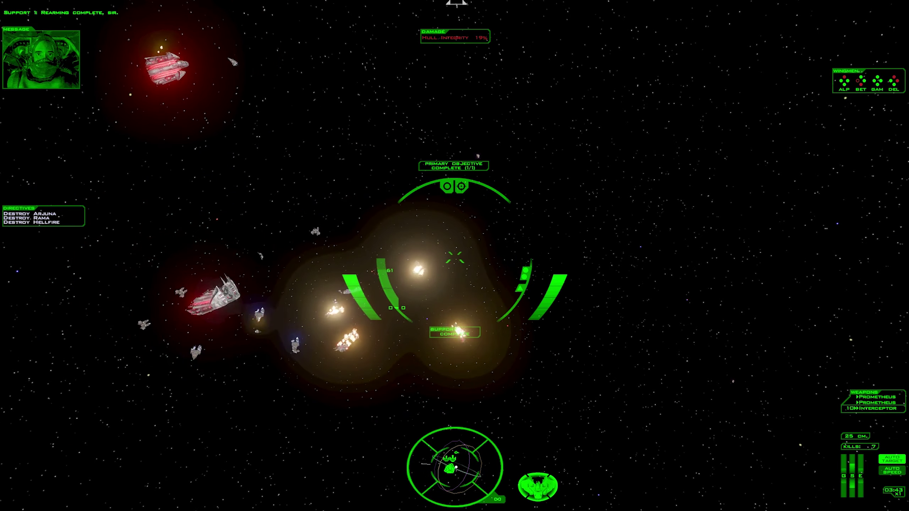
# - Send the support ship away and speed game time up to 4x
pyautogui.press('c')
pyautogui.press('1')
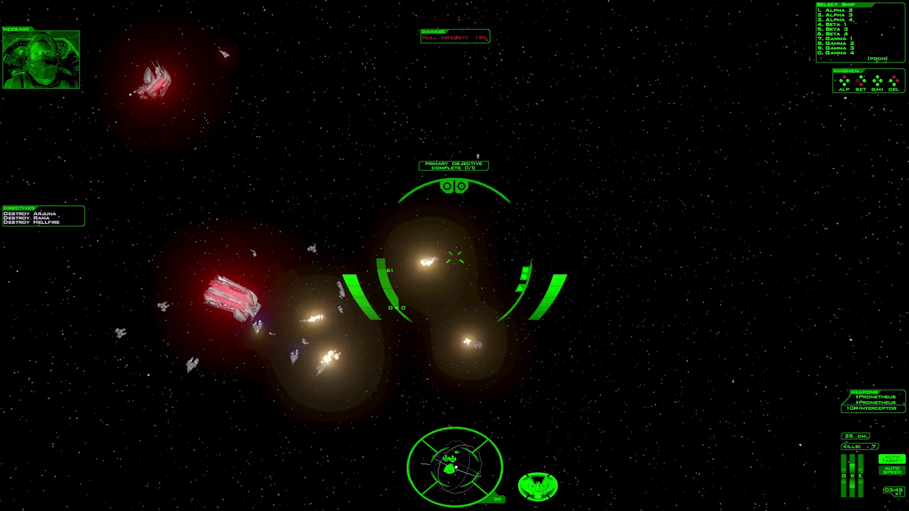
pyautogui.press('pagedown')
pyautogui.press('1')
pyautogui.hotkey('shift', '.')
pyautogui.hotkey('shift', '.')
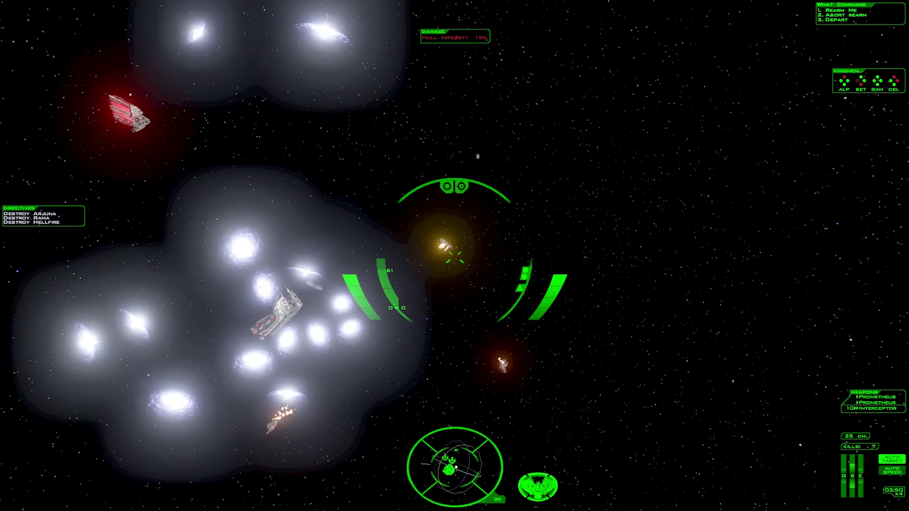
pyautogui.press('3')
# - Warp out with Alt+J, then view the debriefing recommendations, which list none
pyautogui.hotkey('alt', 'j')
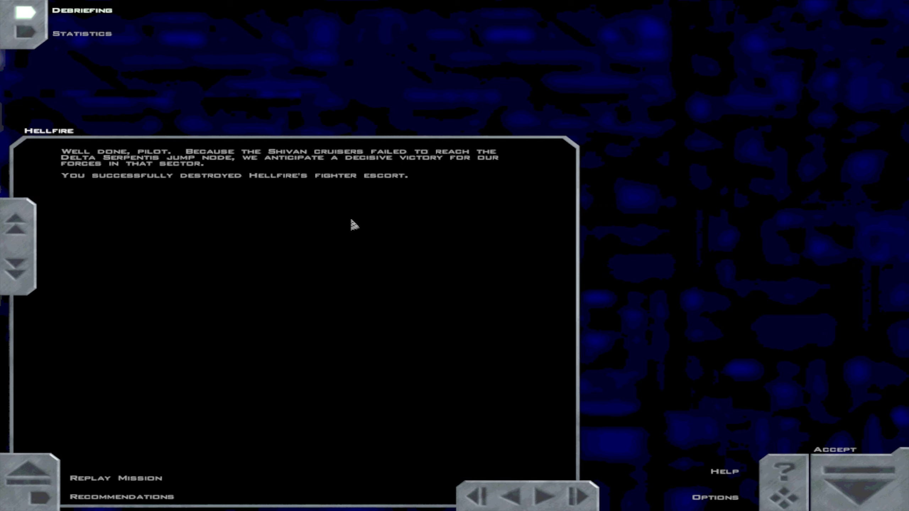
pyautogui.click(167, 502)
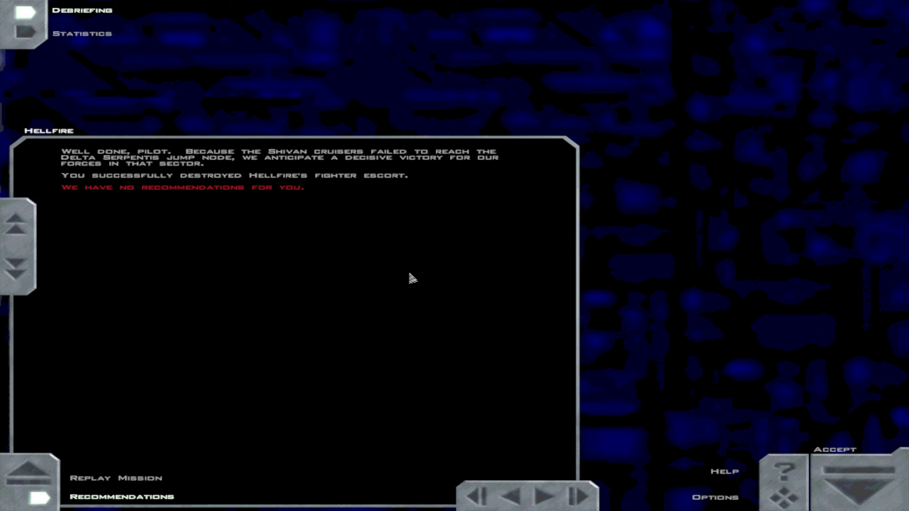